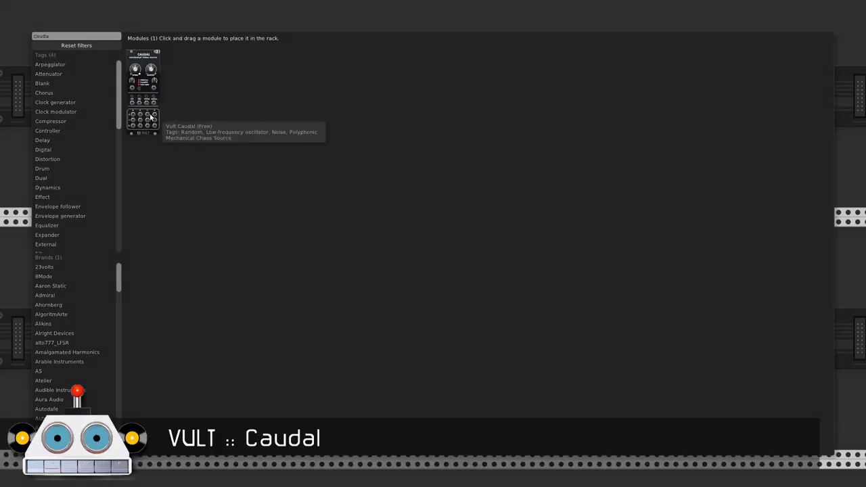
# Add Vult Caudal, the Opsylloscope and a Bogaudio 8:1 switch to the rack beside CLKD
pyautogui.click(150, 117)
pyautogui.moveTo(155, 46); pyautogui.dragTo(326, 292)
pyautogui.scroll(-3, 326, 284)
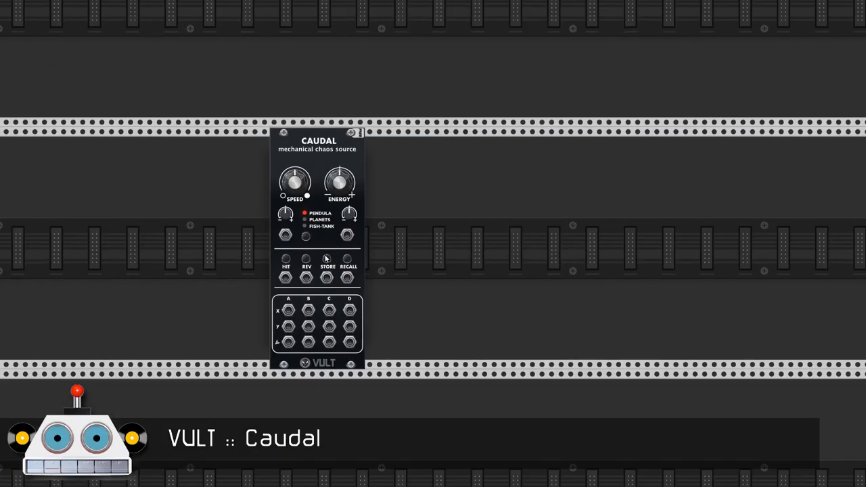
pyautogui.scroll(3, 339, 247)
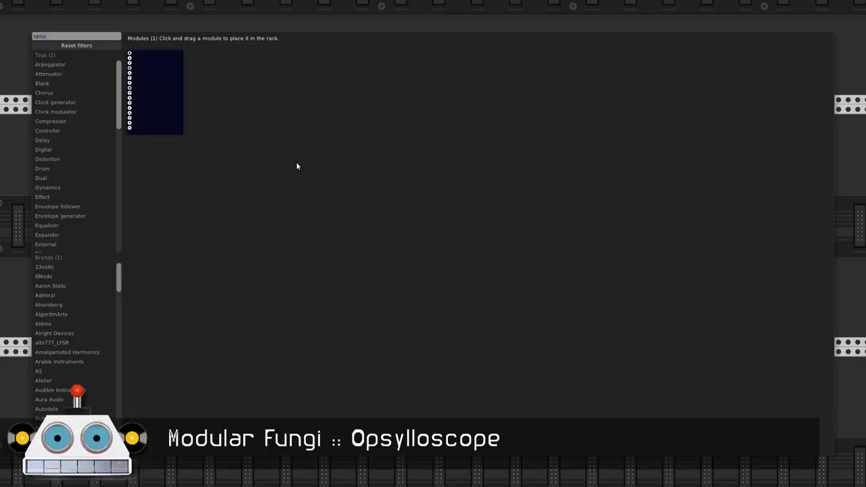
pyautogui.moveTo(155, 102); pyautogui.dragTo(649, 216)
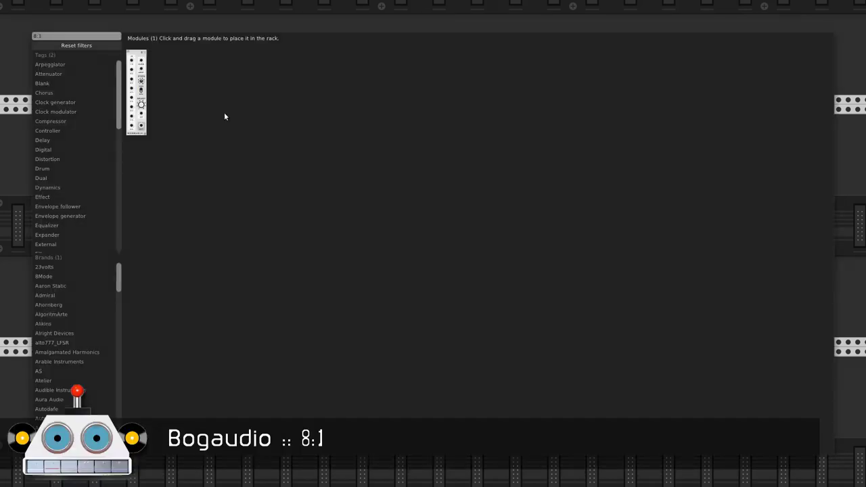
pyautogui.click(142, 105)
# Cable CLKD's clock and reset outputs into both 8:1 switches
pyautogui.hotkey('ctrl', 'd')
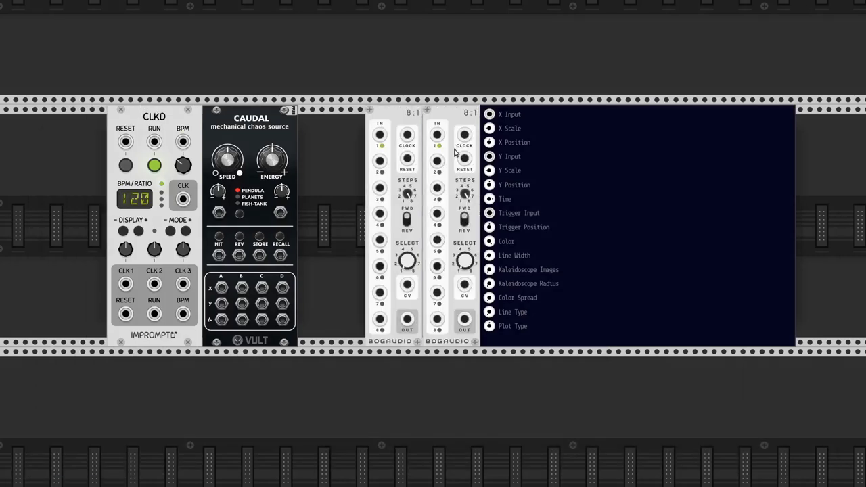
pyautogui.moveTo(125, 284); pyautogui.dragTo(407, 135)
pyautogui.moveTo(464, 135)
pyautogui.mouseDown()
pyautogui.moveTo(416, 171)
pyautogui.moveTo(125, 284)
pyautogui.moveTo(404, 145)
pyautogui.moveTo(406, 158)
pyautogui.mouseUp()
pyautogui.moveTo(464, 158); pyautogui.dragTo(125, 313)
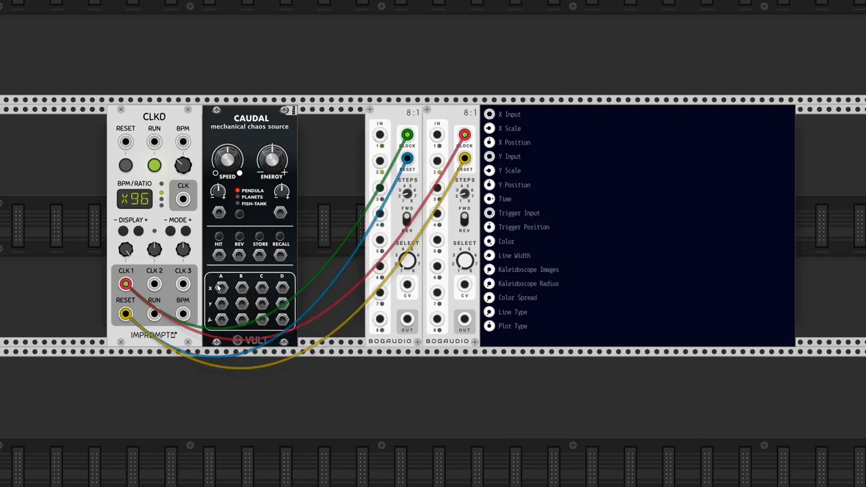
# Route Caudal X-A and Y-A into the 8:1 switches and their outputs to Opsylloscope X and Y
pyautogui.moveTo(220, 287); pyautogui.dragTo(380, 160)
pyautogui.moveTo(221, 303); pyautogui.dragTo(436, 160)
pyautogui.moveTo(406, 318); pyautogui.dragTo(488, 114)
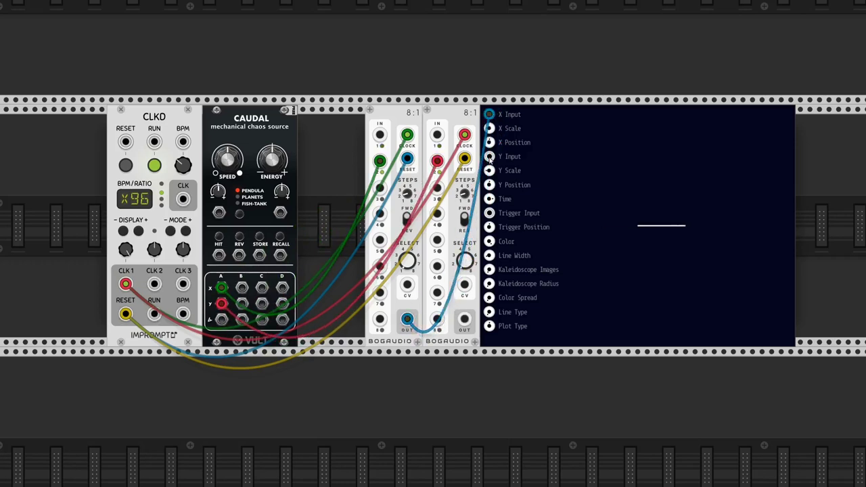
pyautogui.moveTo(489, 157); pyautogui.dragTo(464, 319)
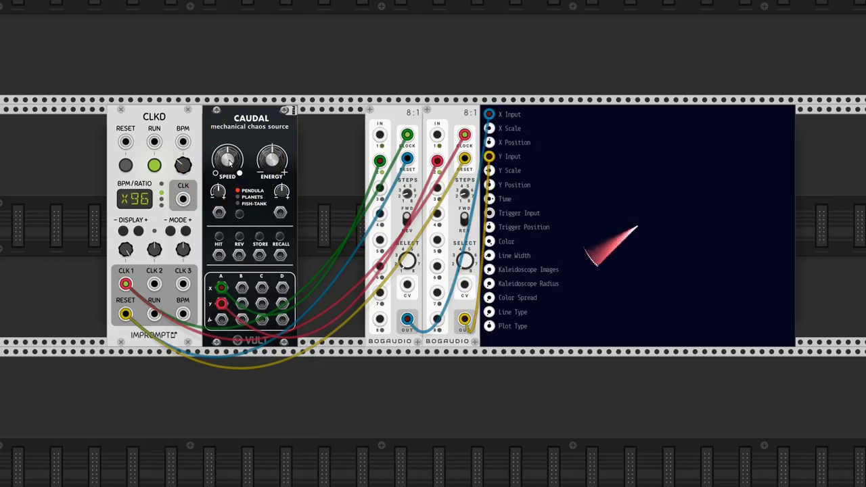
# Adjust Caudal's SPEED and cable another Caudal output into an 8:1 input
pyautogui.moveTo(229, 161); pyautogui.dragTo(272, 160)
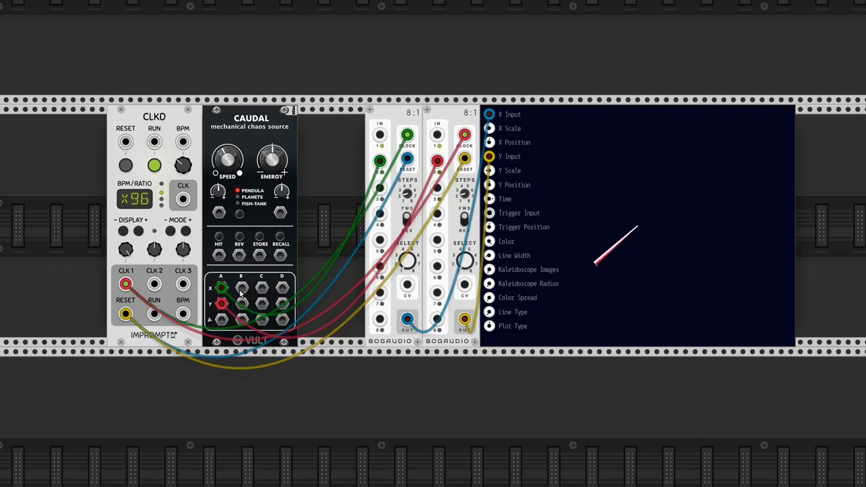
pyautogui.moveTo(242, 287); pyautogui.dragTo(379, 188)
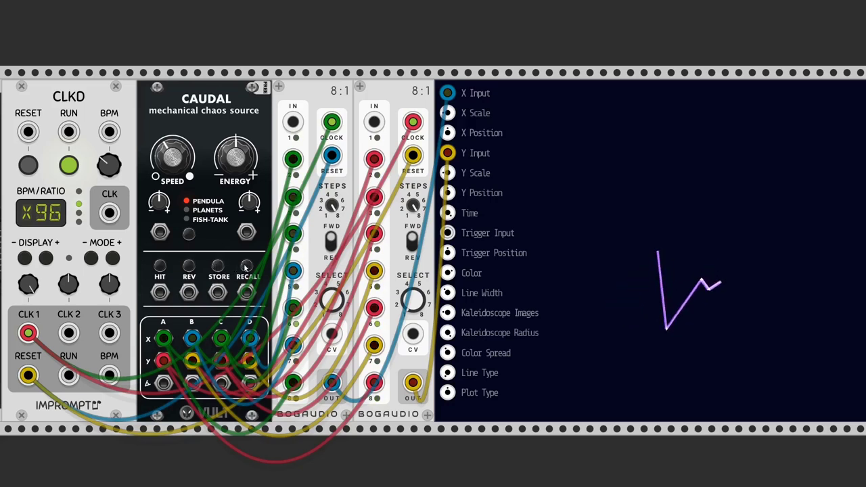
# Patch CLKD CLK 1 into Caudal's RECALL, then set Caudal's mode to PLANETS
pyautogui.moveTo(244, 287); pyautogui.dragTo(29, 333)
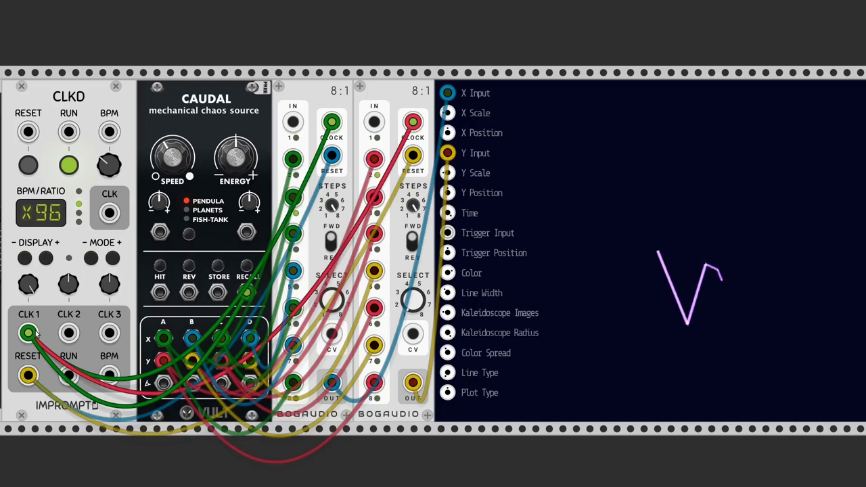
pyautogui.click(189, 234)
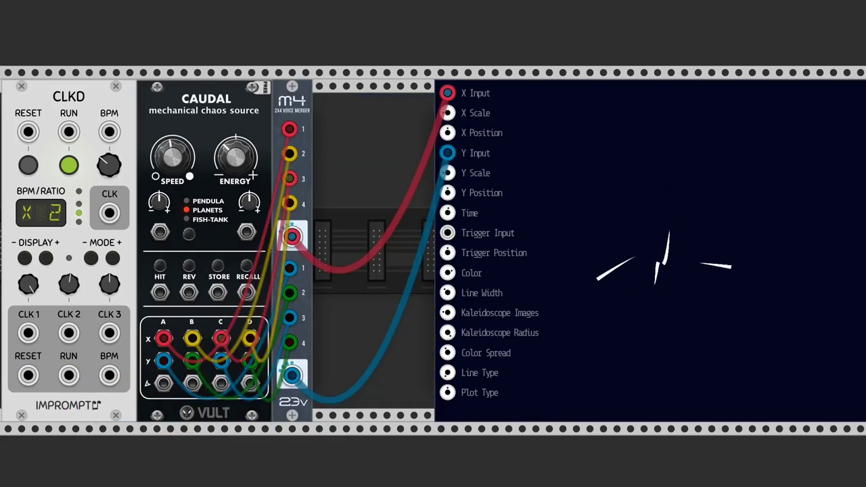
# Turn Caudal's SPEED knob up so the scope draws longer trails
pyautogui.moveTo(175, 162); pyautogui.dragTo(176, 143)
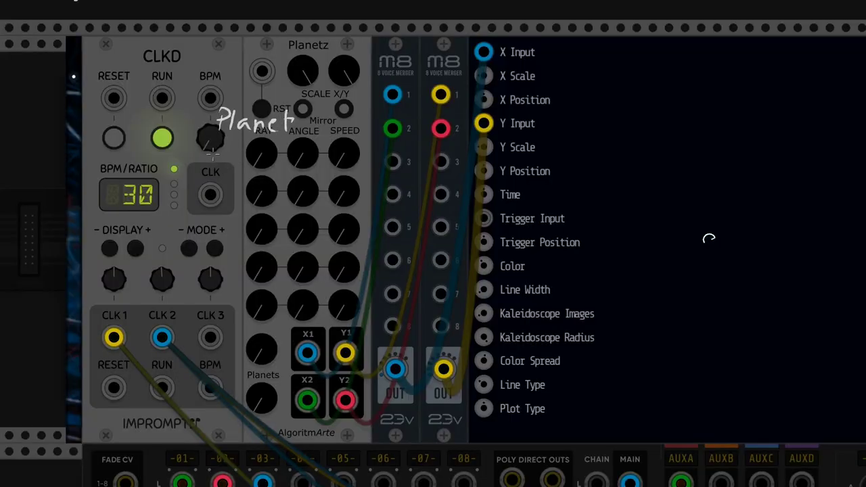
# Pan across the patch to view Planetz, the two M8 mergers and the Opsylloscope
pyautogui.moveTo(229, 154)
pyautogui.mouseDown()
pyautogui.moveTo(221, 237)
pyautogui.moveTo(230, 225)
pyautogui.moveTo(235, 239)
pyautogui.moveTo(222, 262)
pyautogui.moveTo(233, 286)
pyautogui.moveTo(212, 315)
pyautogui.moveTo(228, 343)
pyautogui.mouseUp()
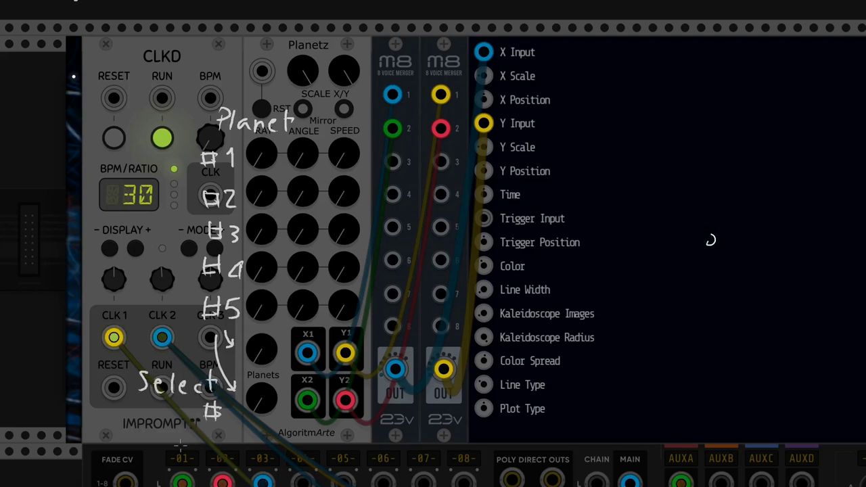
pyautogui.hscroll(3, 162, 283)
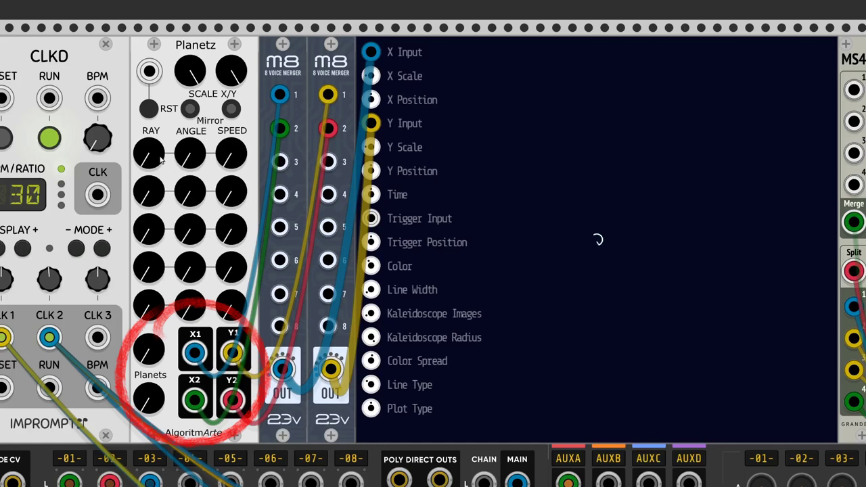
# Raise the Planetz RAY knob and switch Mirror on for mirrored arcs
pyautogui.moveTo(161, 159); pyautogui.dragTo(161, 138)
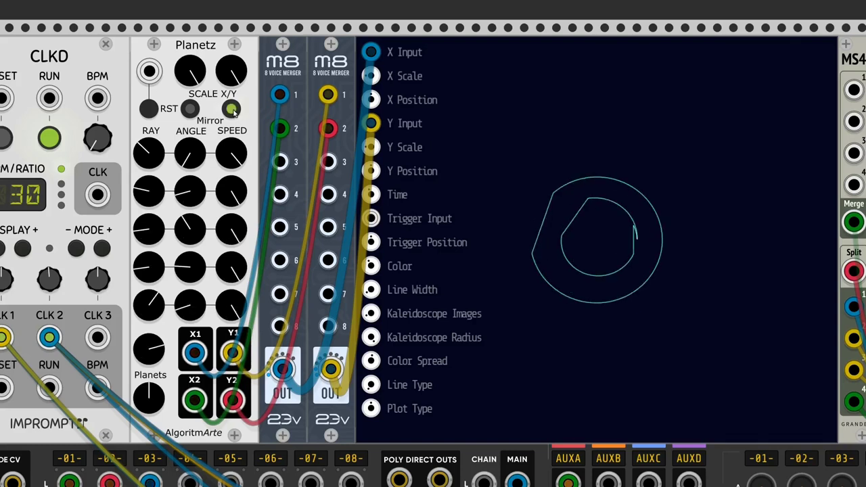
pyautogui.click(231, 109)
pyautogui.click(190, 109)
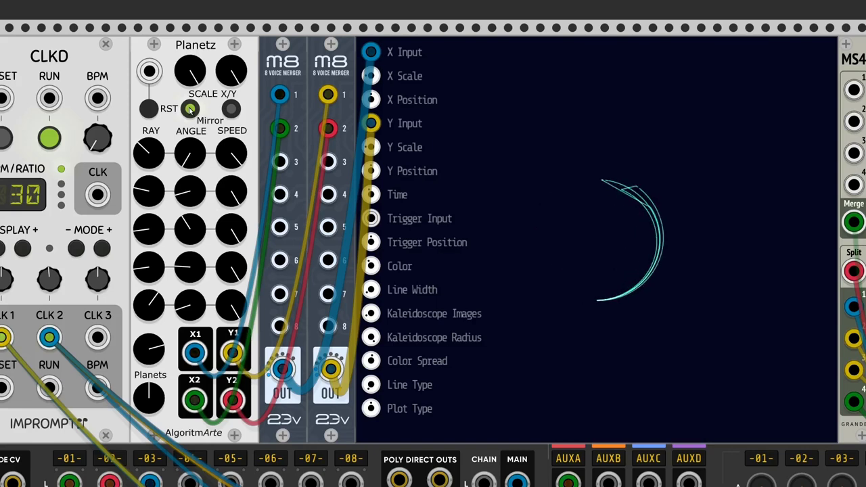
pyautogui.click(231, 109)
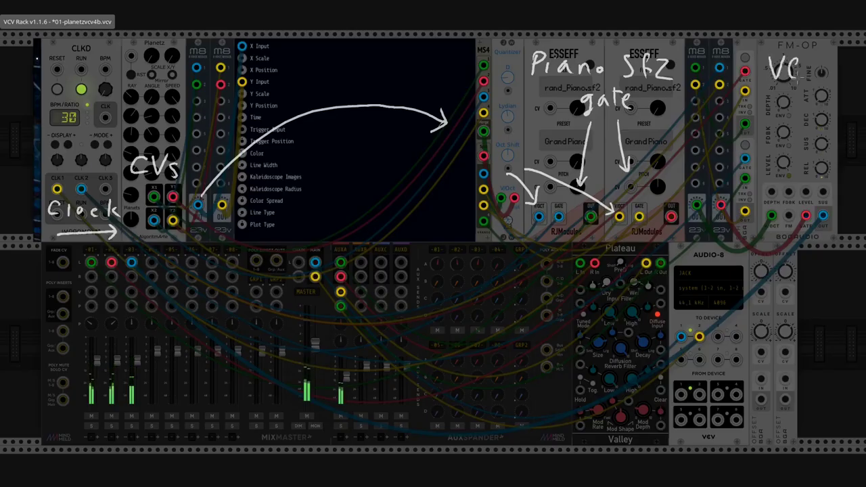
pyautogui.moveTo(810, 59); pyautogui.dragTo(812, 77)
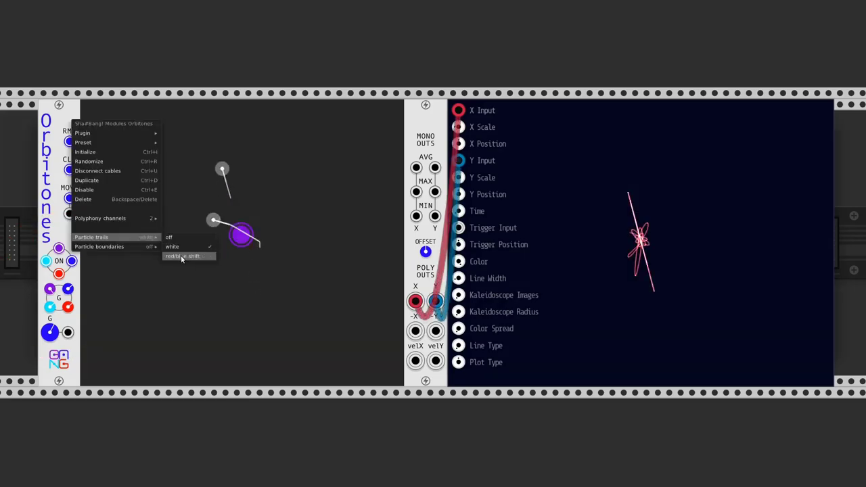
# Turn Orbitones' Particle boundaries on from its right-click menu
pyautogui.rightClick(71, 119)
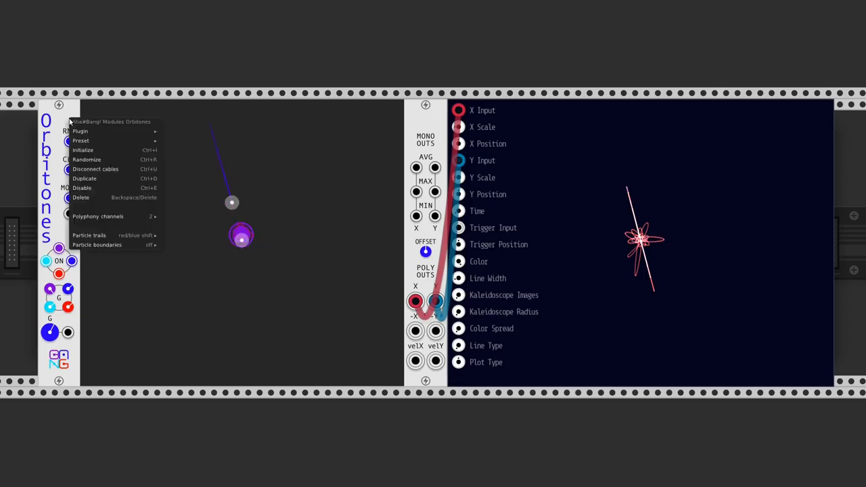
pyautogui.moveTo(122, 245)
pyautogui.click(166, 245)
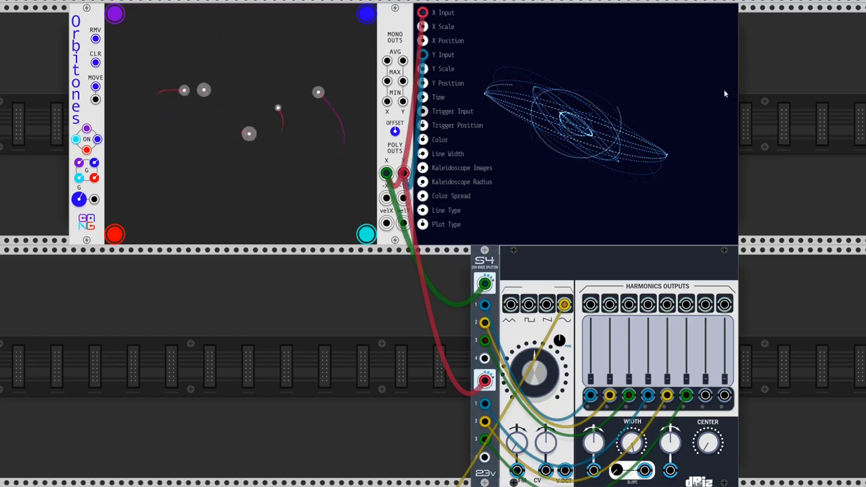
# Widen the Opsylloscope display and spawn two more particles in the Orbitones field
pyautogui.moveTo(738, 92); pyautogui.dragTo(824, 90)
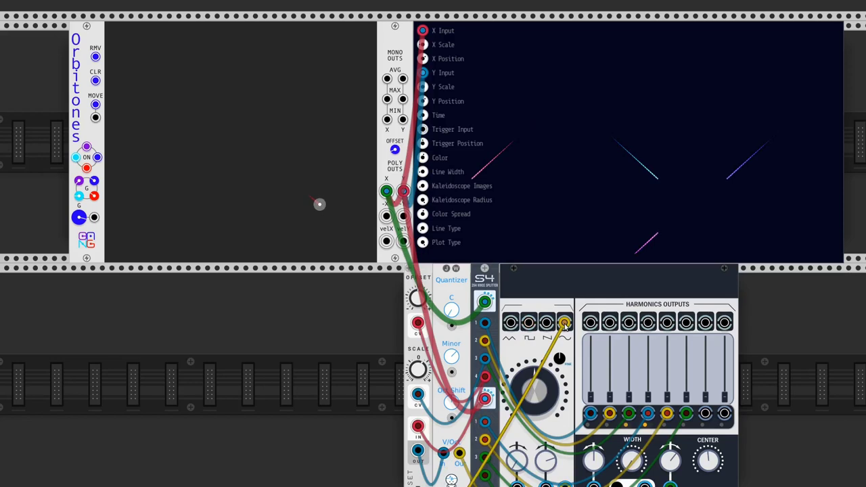
pyautogui.click(269, 120)
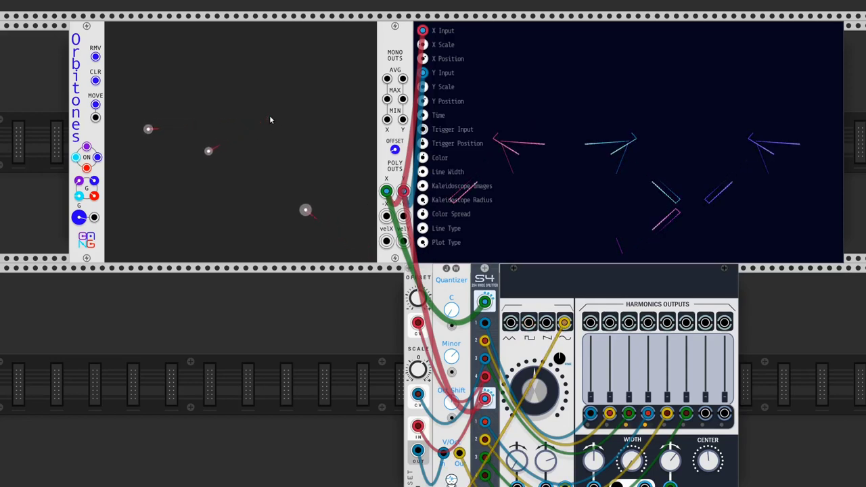
pyautogui.click(269, 120)
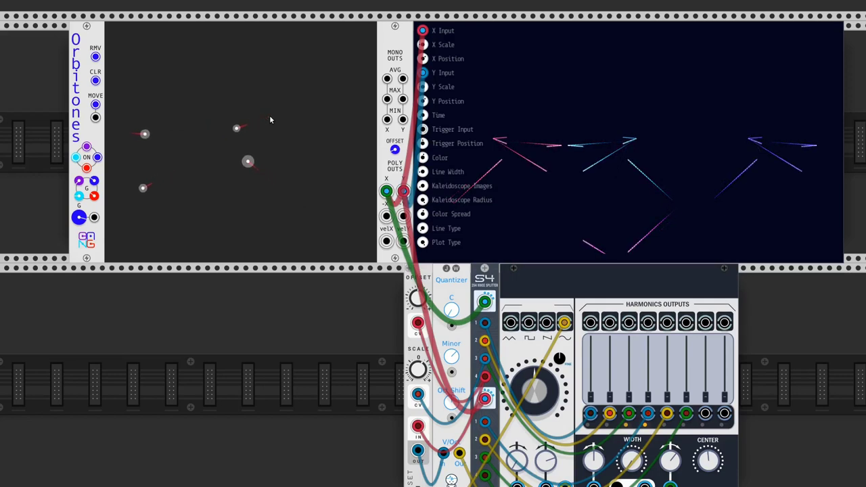